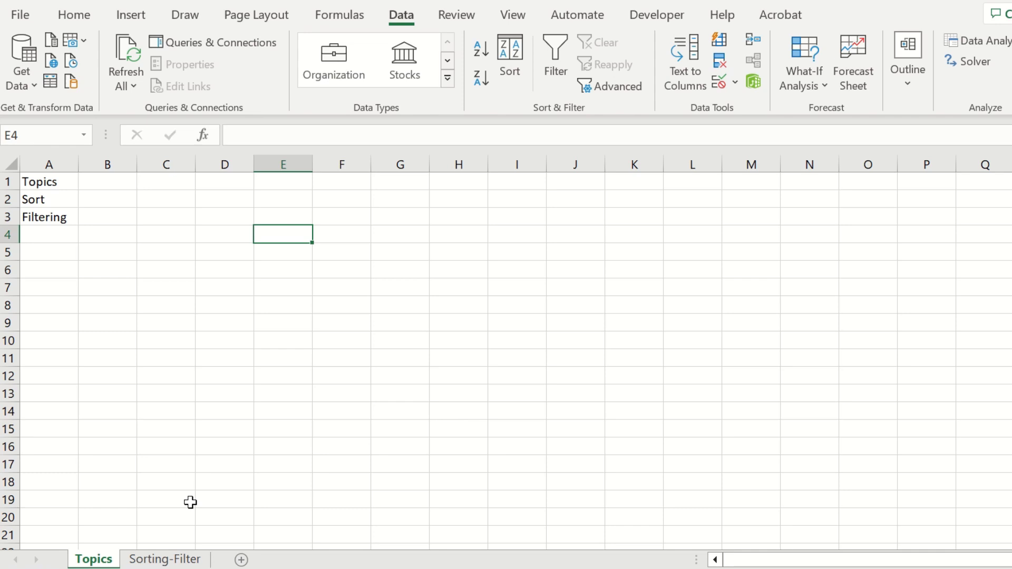
Switch to the Sorting-Filter sheet and point out the Name, Age, Region and Salary headers.
click(160, 560)
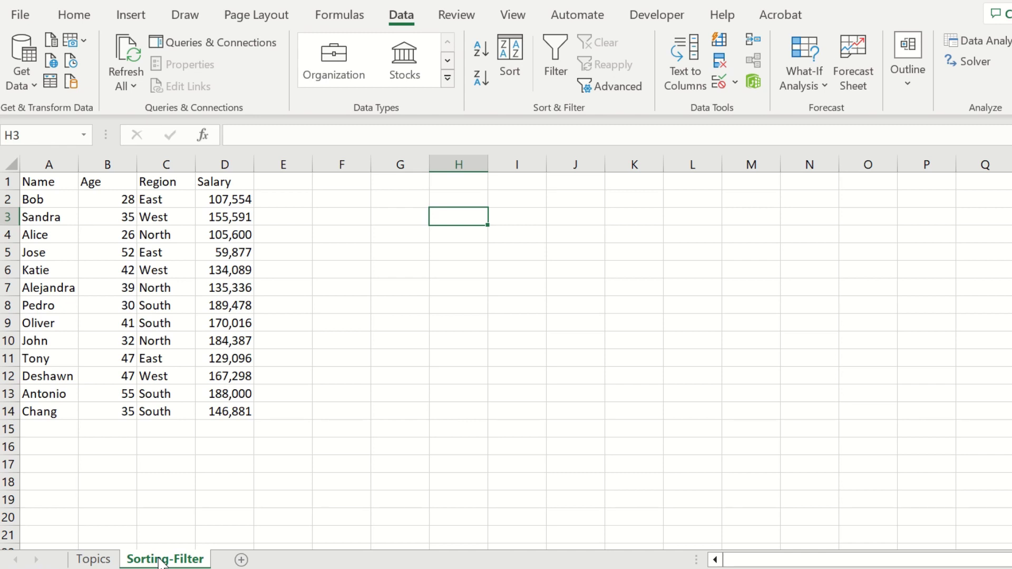
click(47, 180)
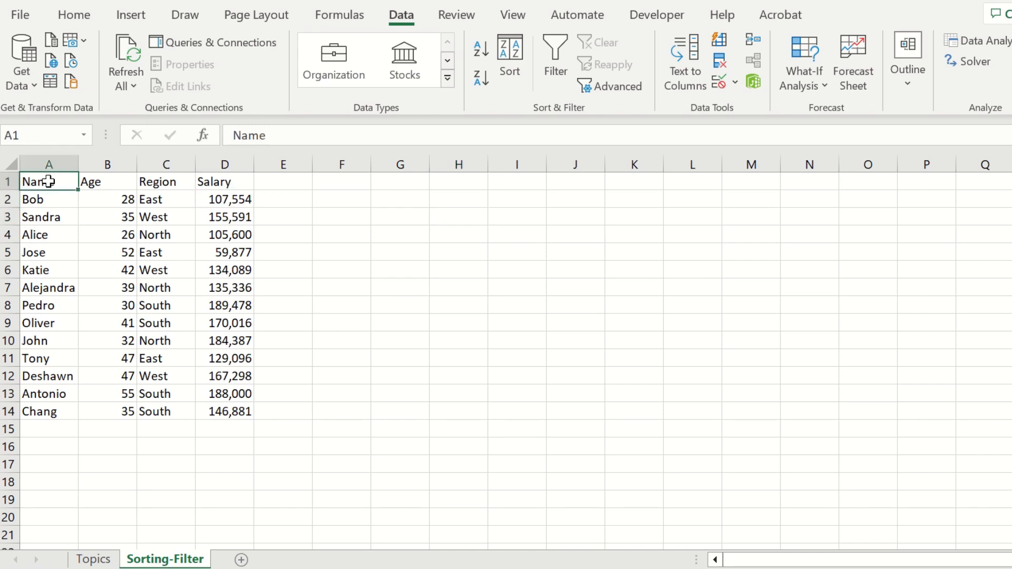
click(91, 184)
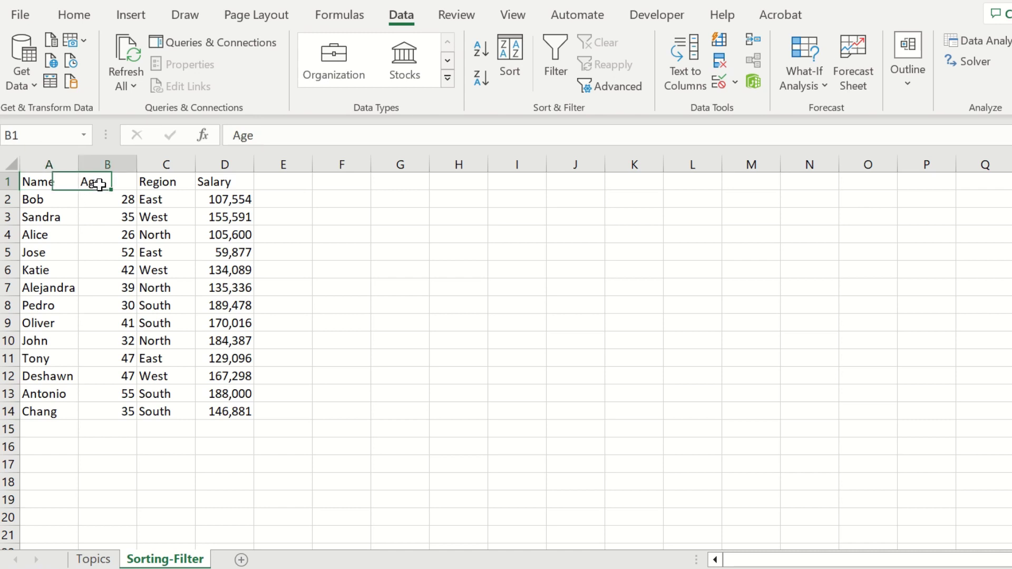
click(180, 182)
click(224, 181)
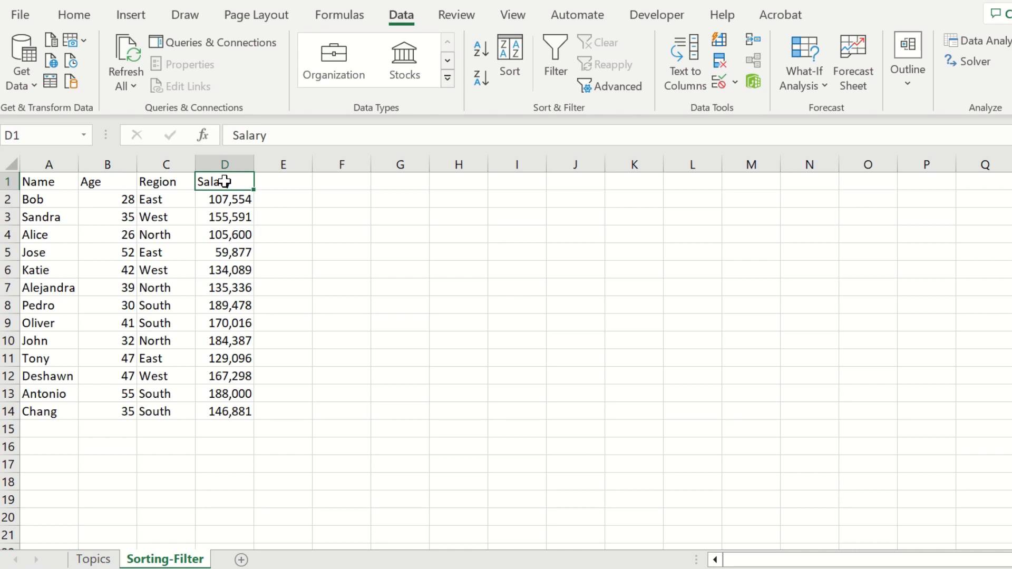
click(368, 299)
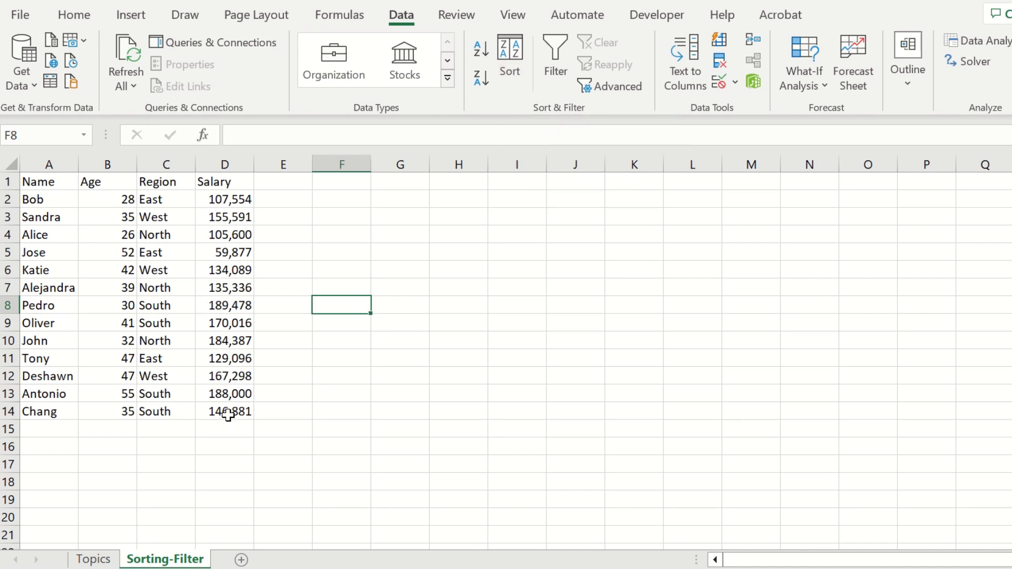
Sort A1:D14 by Age, Smallest to Largest, keeping the header row on top.
drag(229, 412, 40, 183)
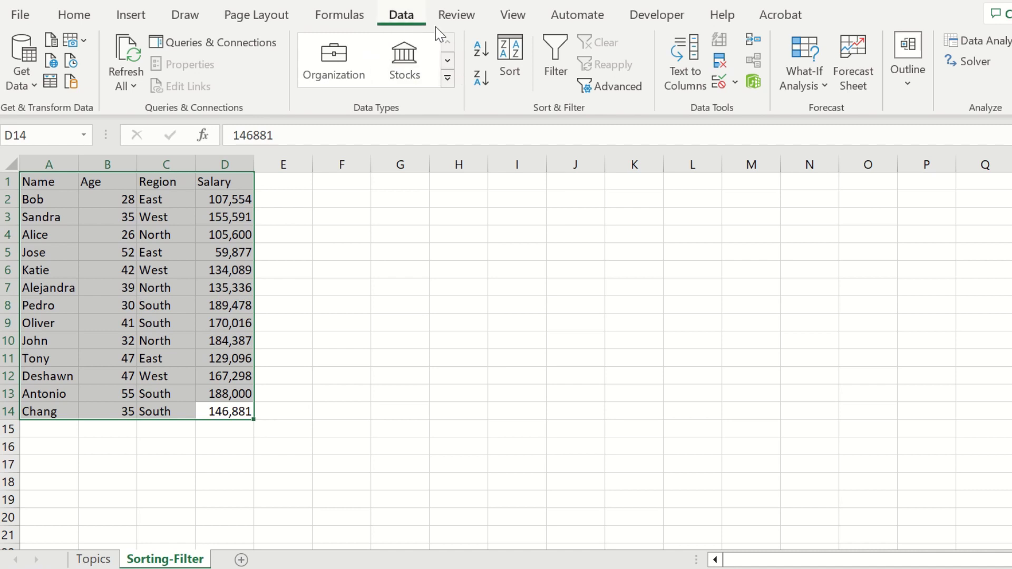
click(518, 71)
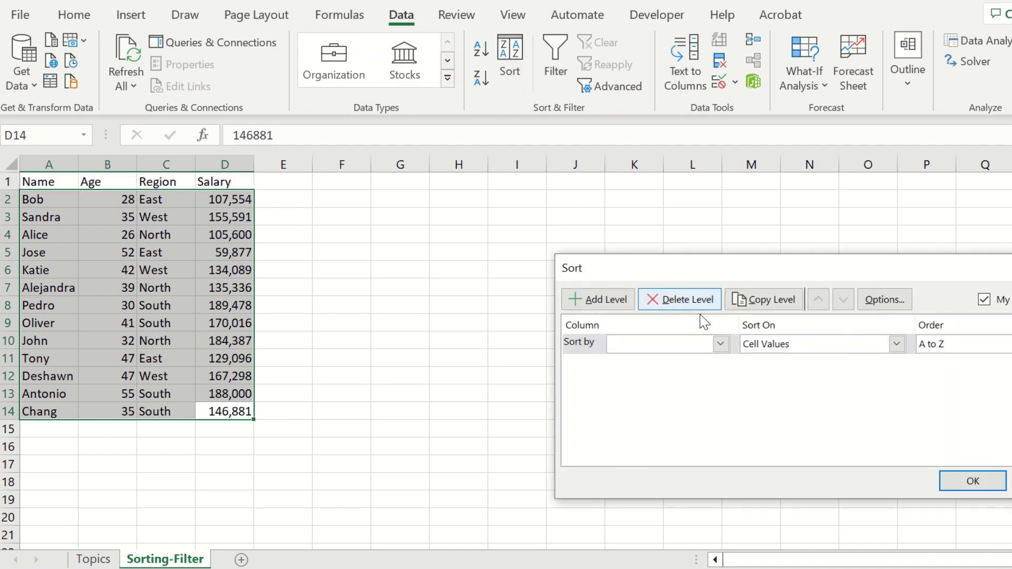
click(720, 348)
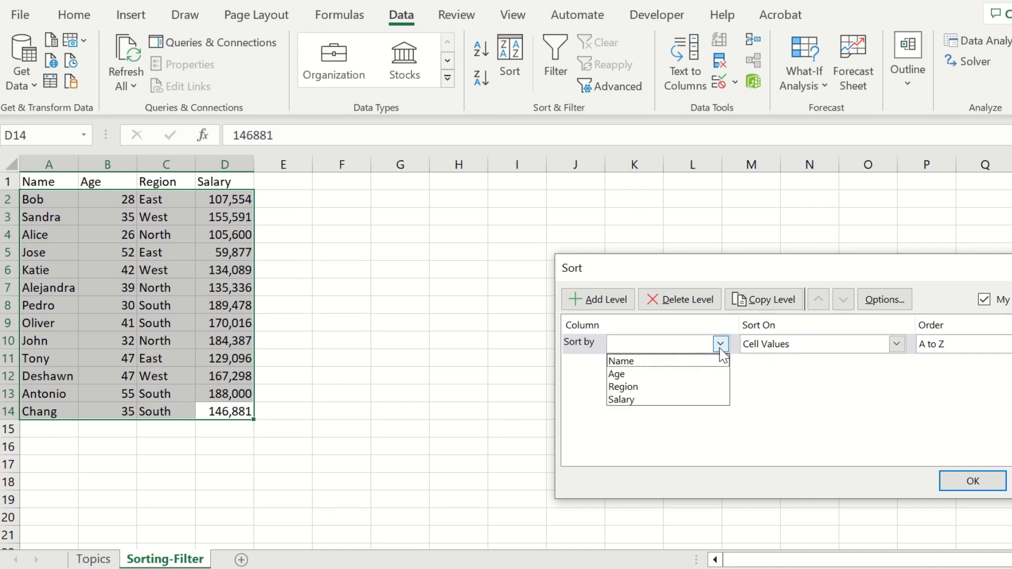
click(698, 374)
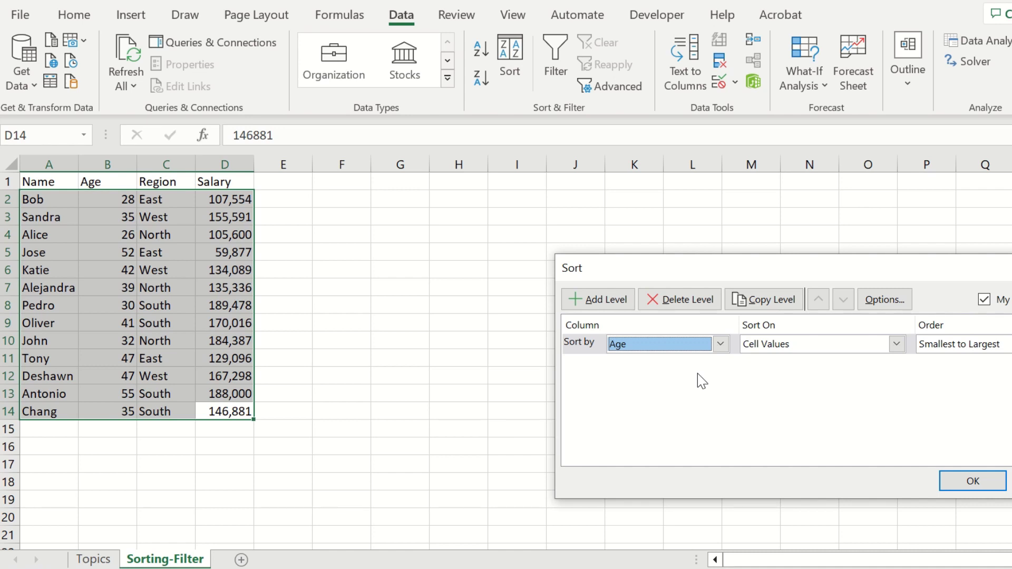
click(968, 484)
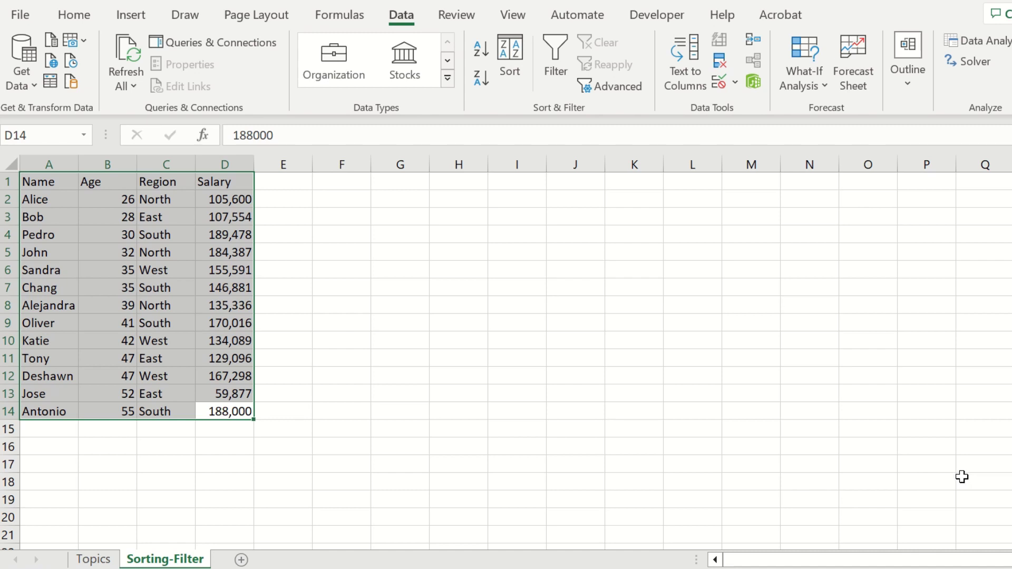
Check the youngest and oldest ages after the Age sort, then reselect the table A1:D14.
click(116, 201)
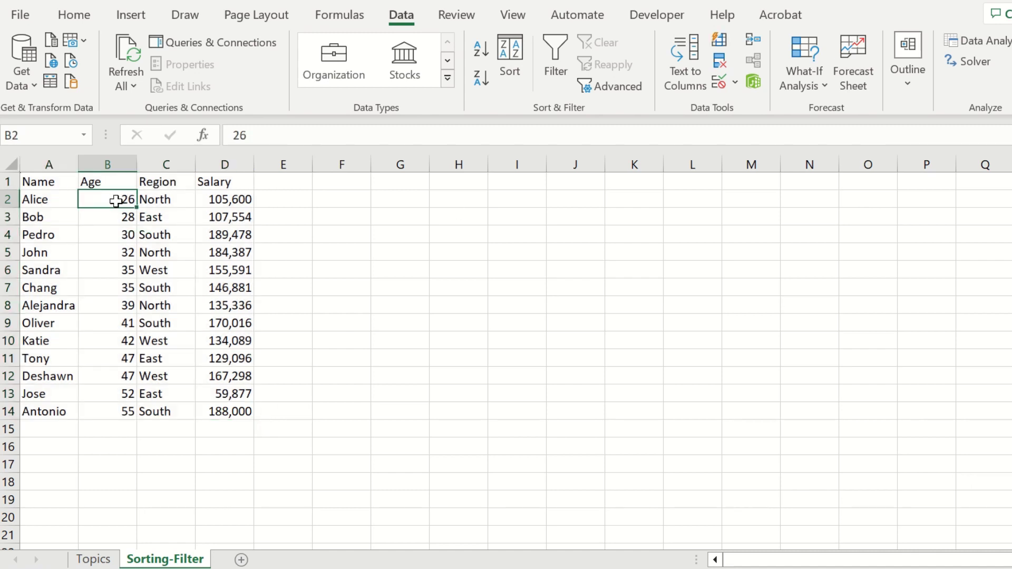
click(111, 413)
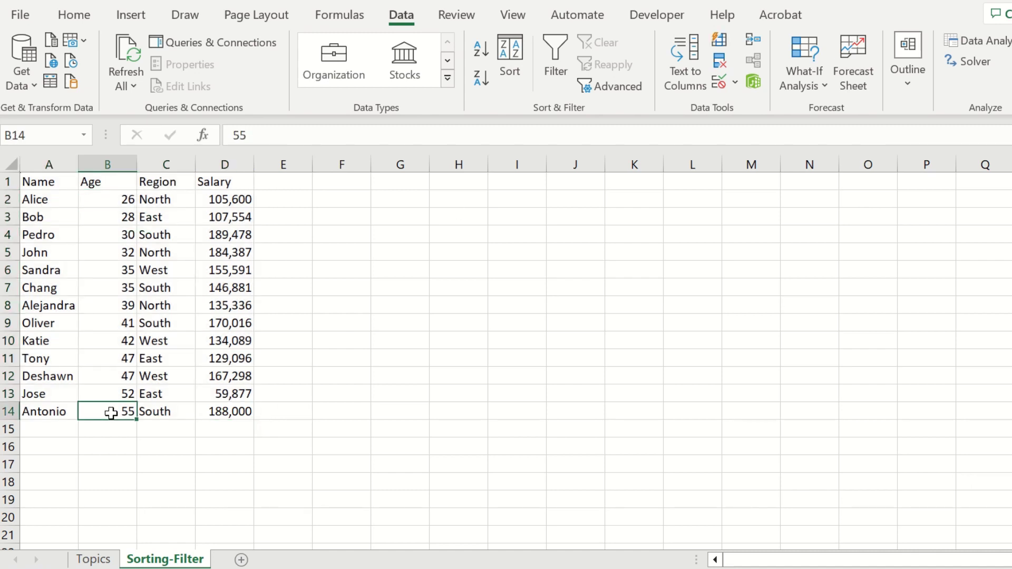
click(225, 413)
drag(225, 414, 50, 183)
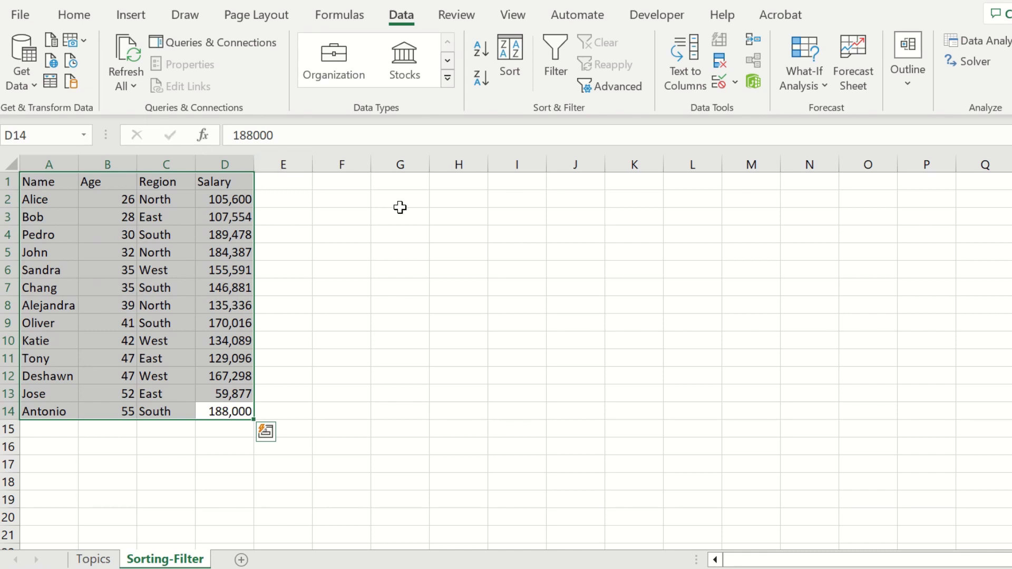
Sort the table by Salary in Largest to Smallest order.
click(518, 87)
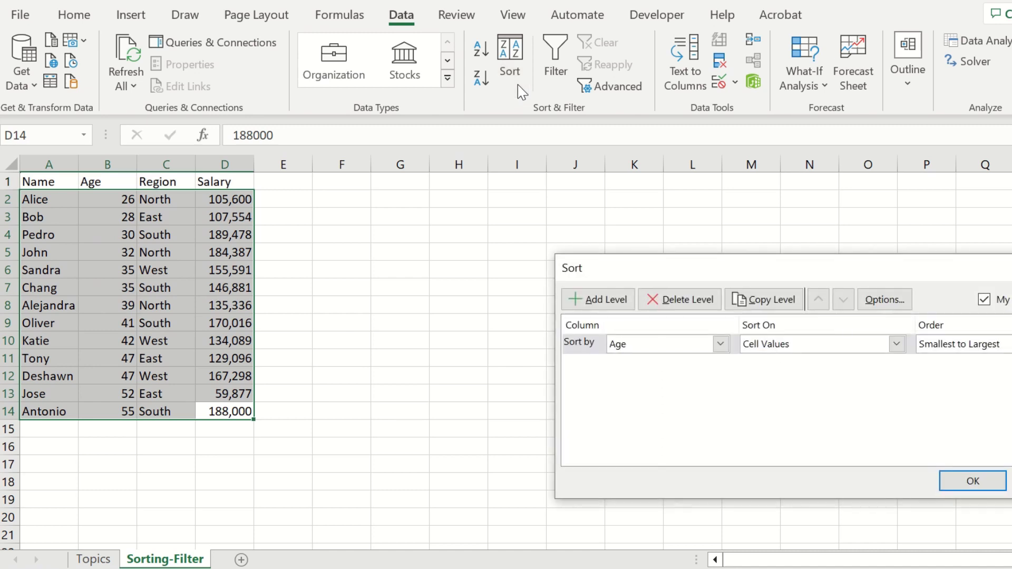
click(720, 344)
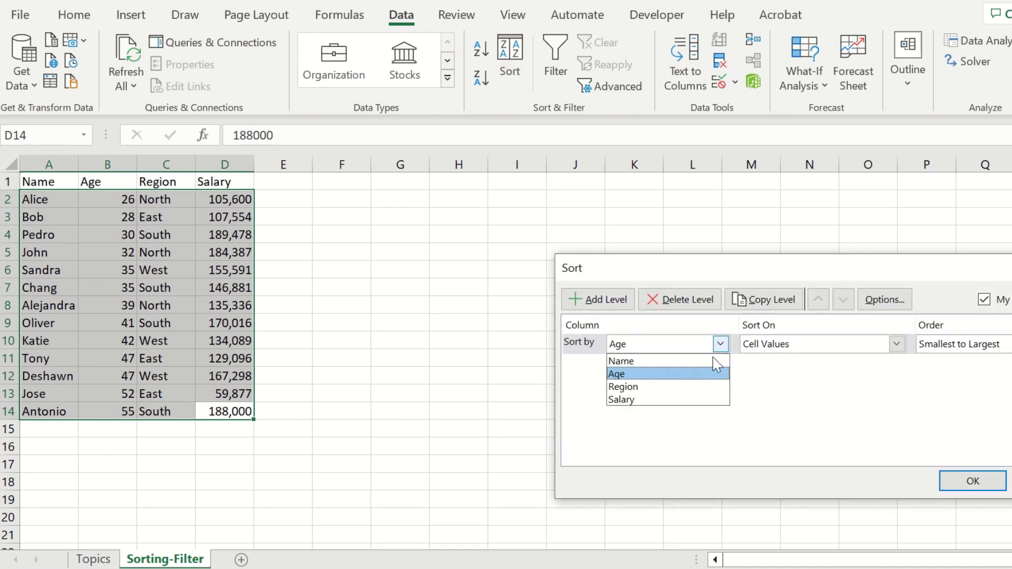
click(698, 402)
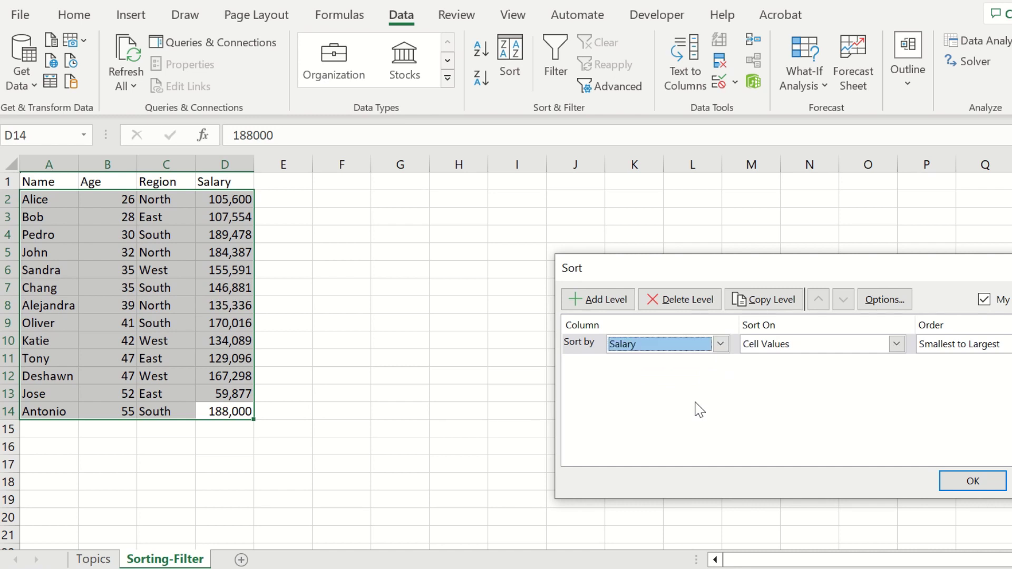
click(1004, 342)
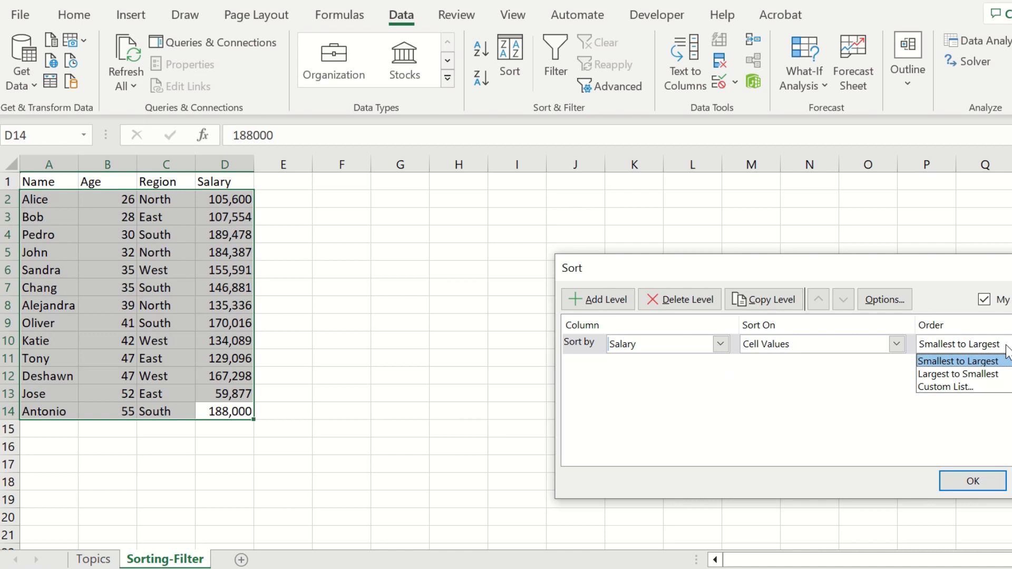
click(1002, 375)
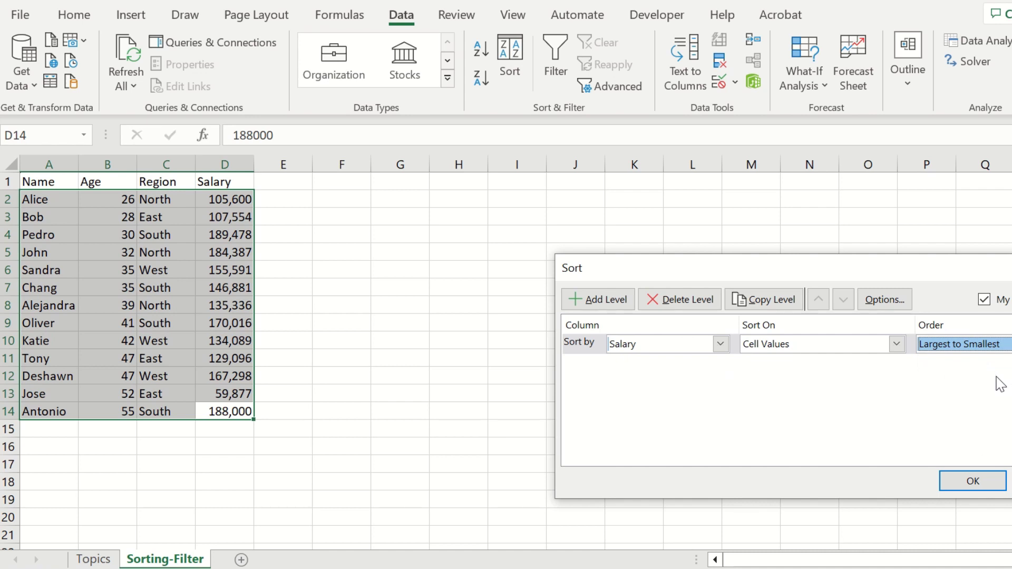
click(973, 481)
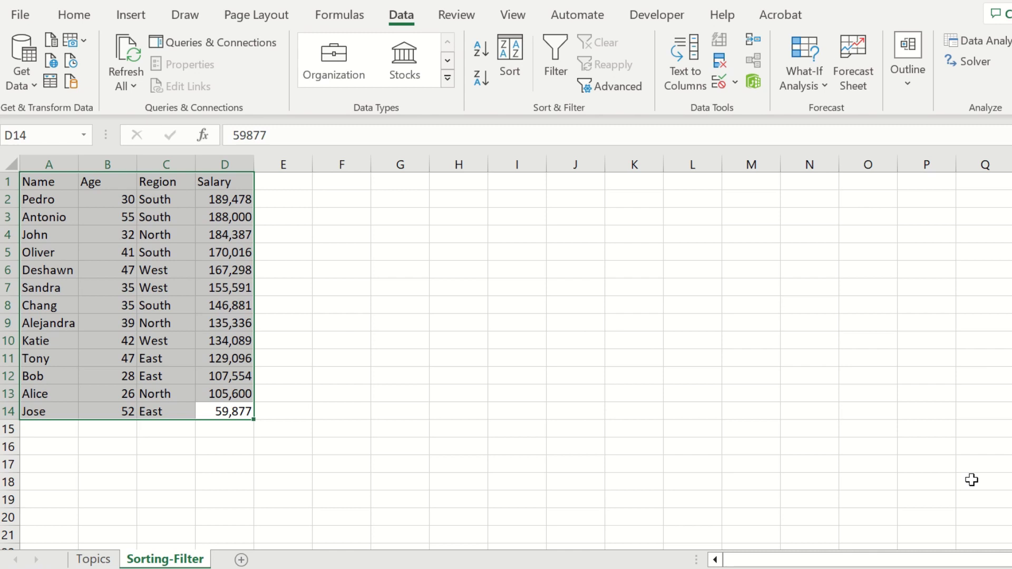
Turn on filter dropdowns for the headers of table A1:D14.
click(470, 224)
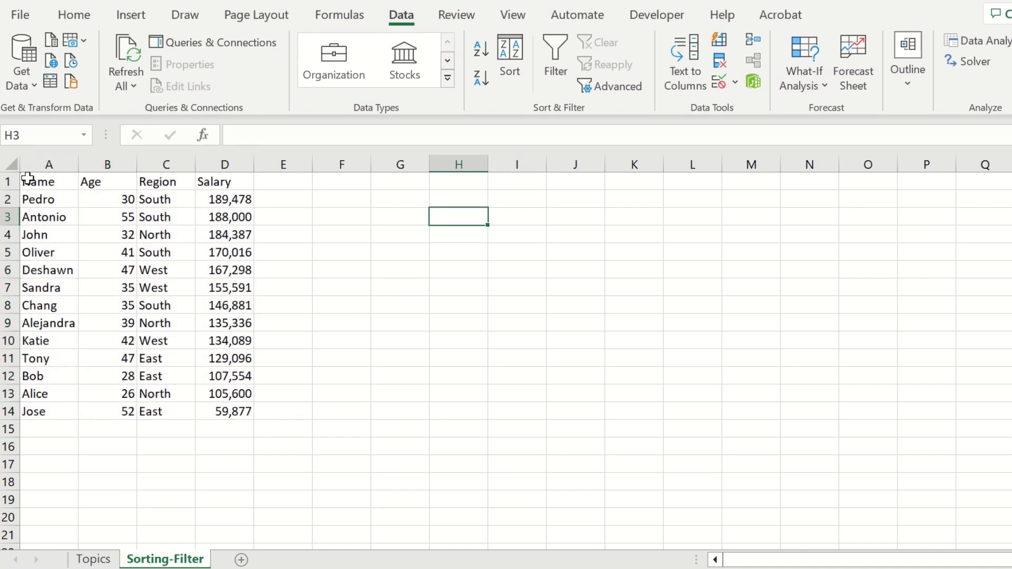
drag(28, 179, 228, 407)
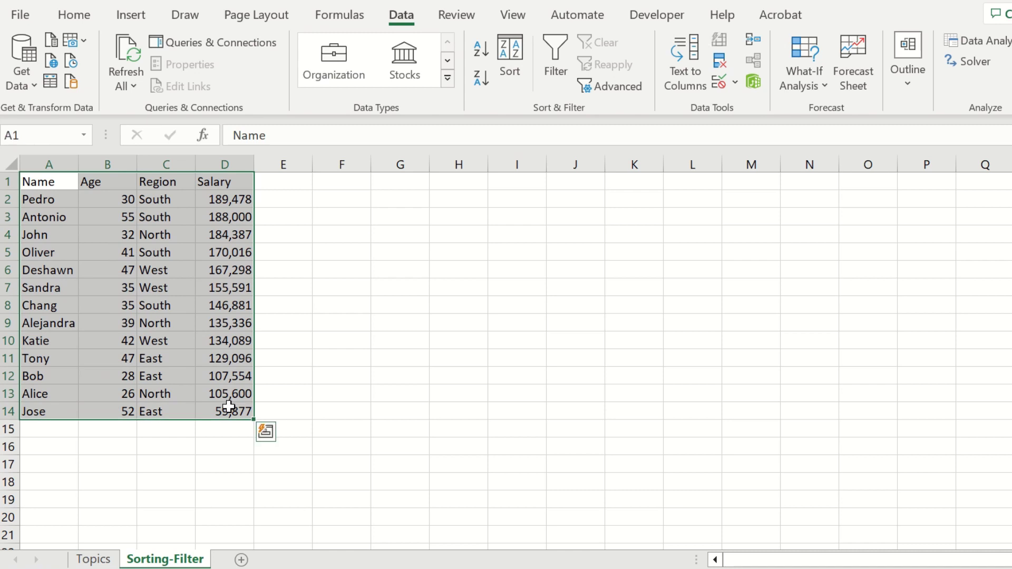
click(555, 90)
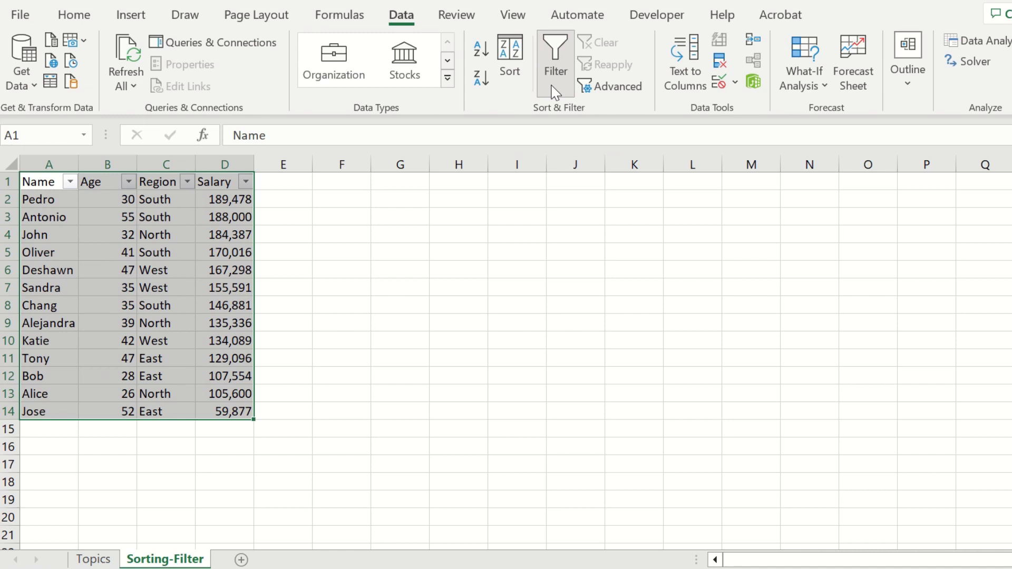
Filter the Region column to show only East rows.
click(187, 182)
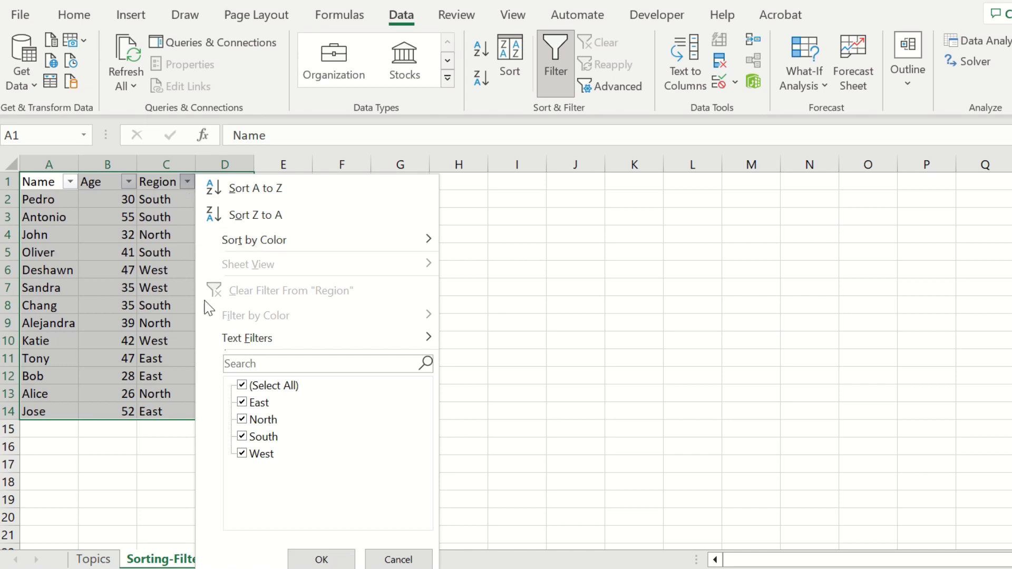
click(243, 388)
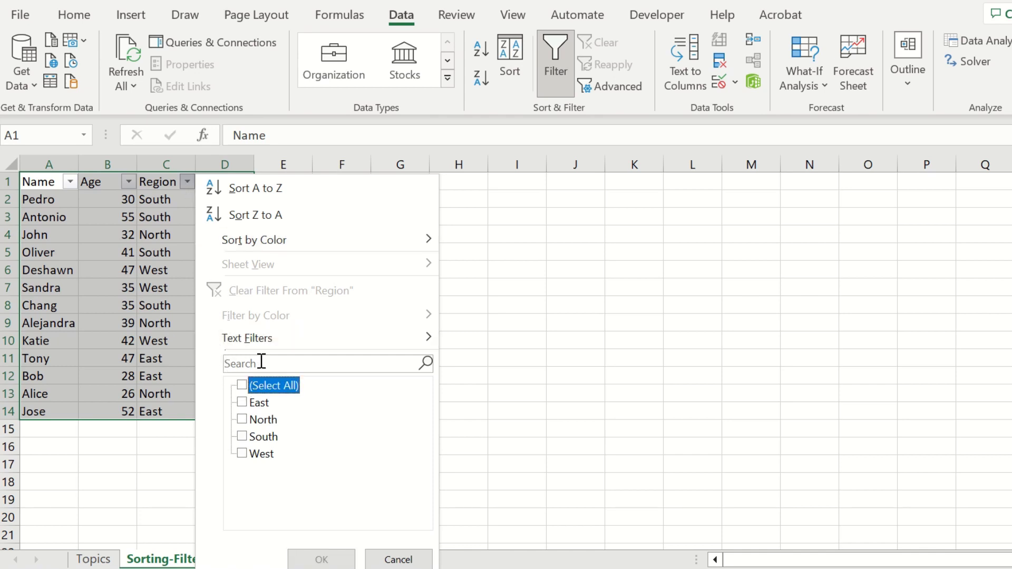
click(242, 404)
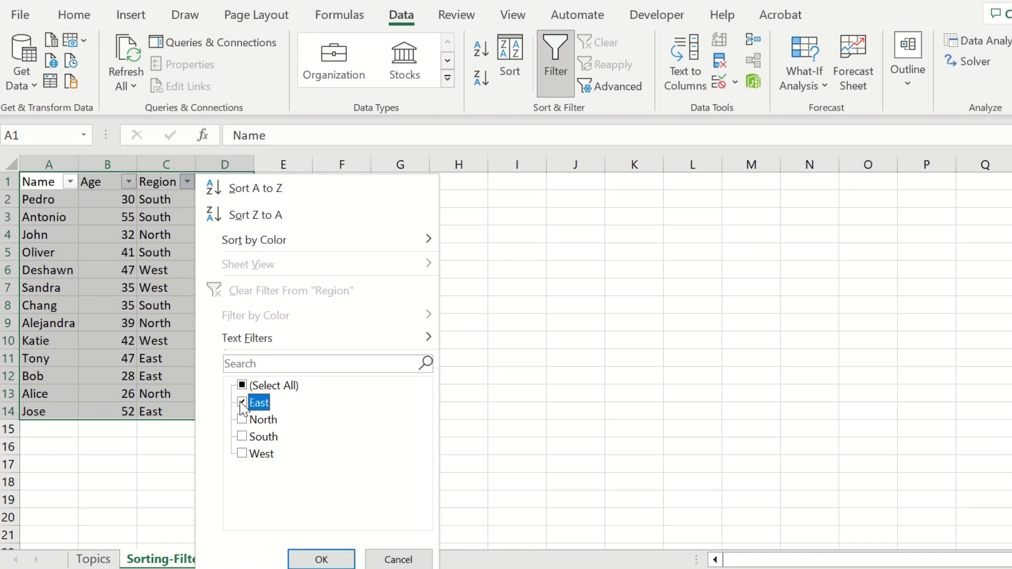
click(334, 560)
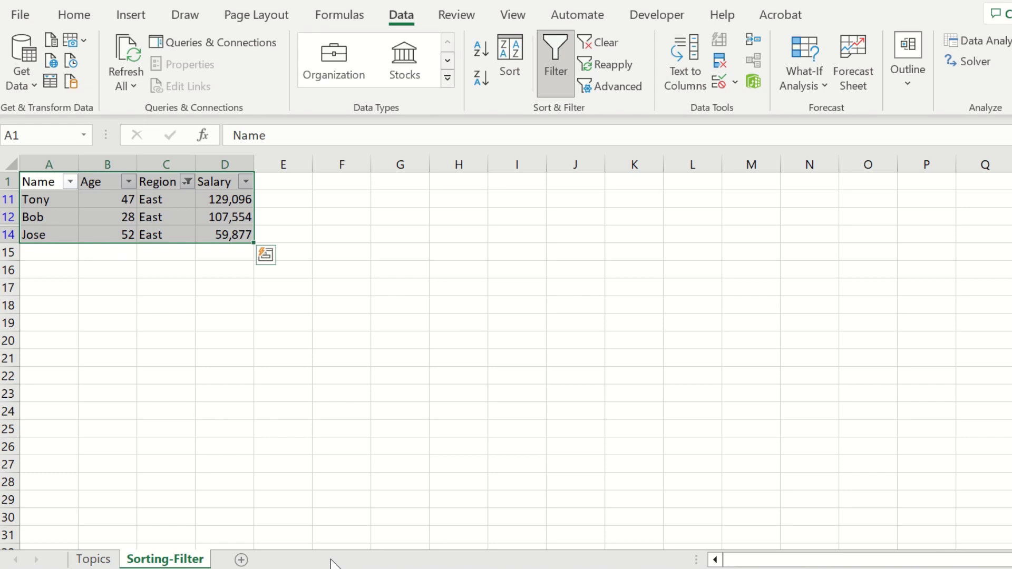
Reselect every Region value so all 13 rows show again.
click(187, 182)
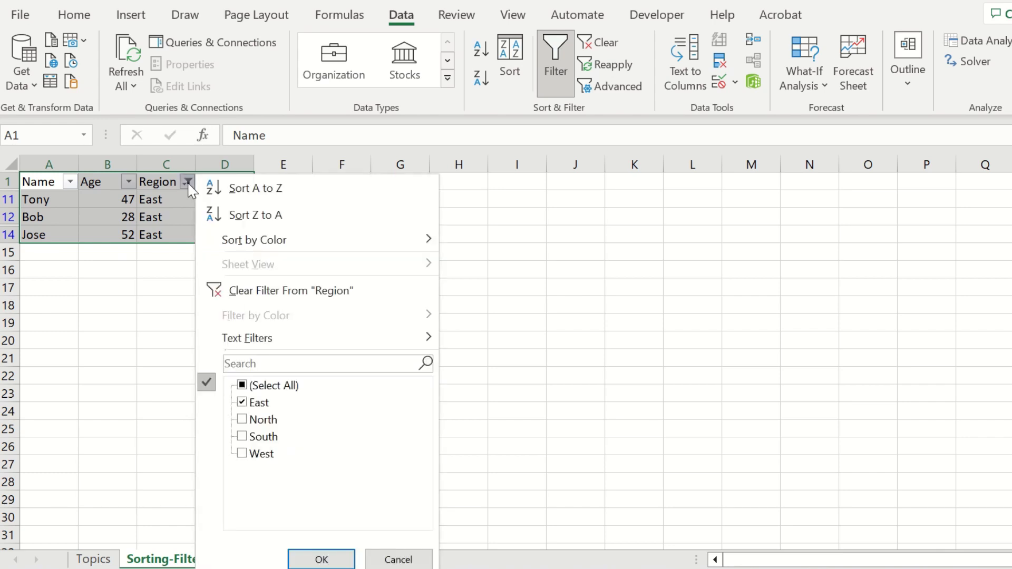
click(243, 386)
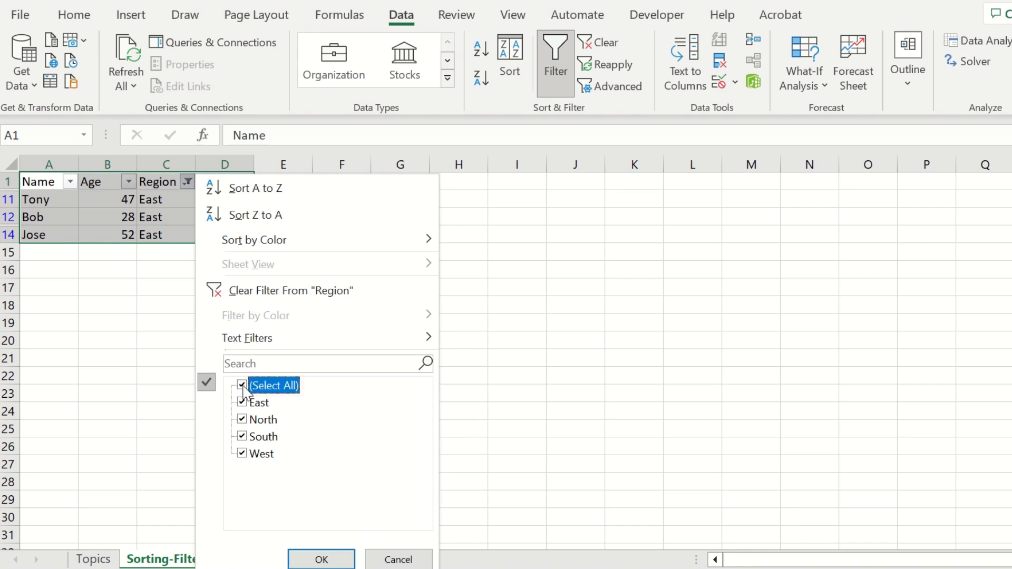
click(316, 560)
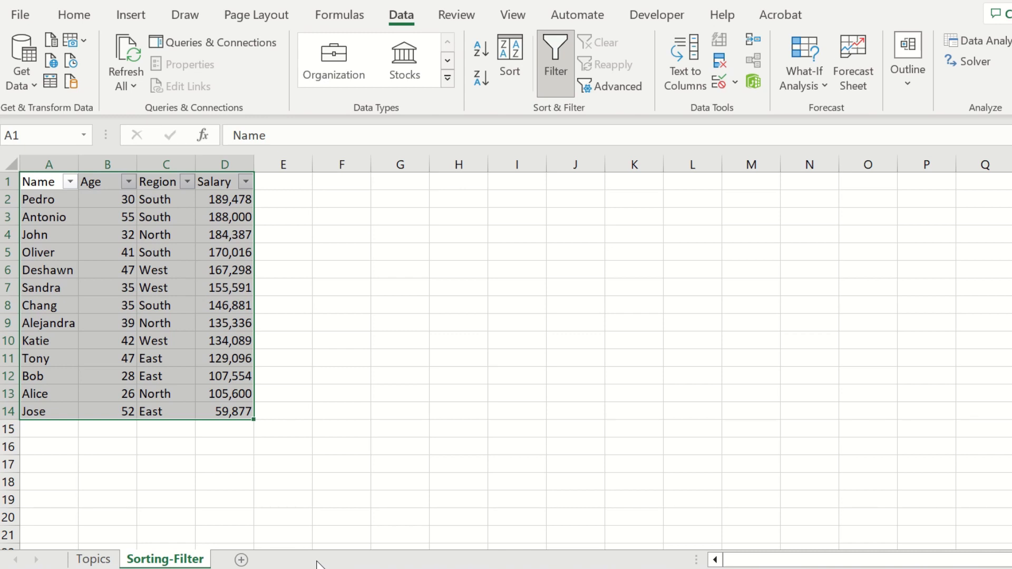
Apply an Age Number Filter of Greater Than 40.
click(129, 182)
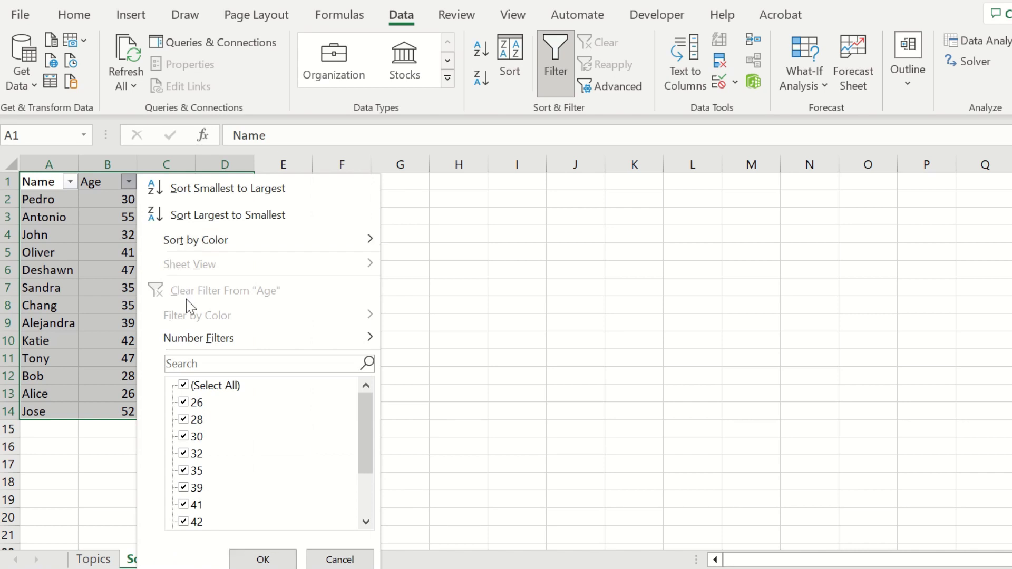
mouse_move(204, 342)
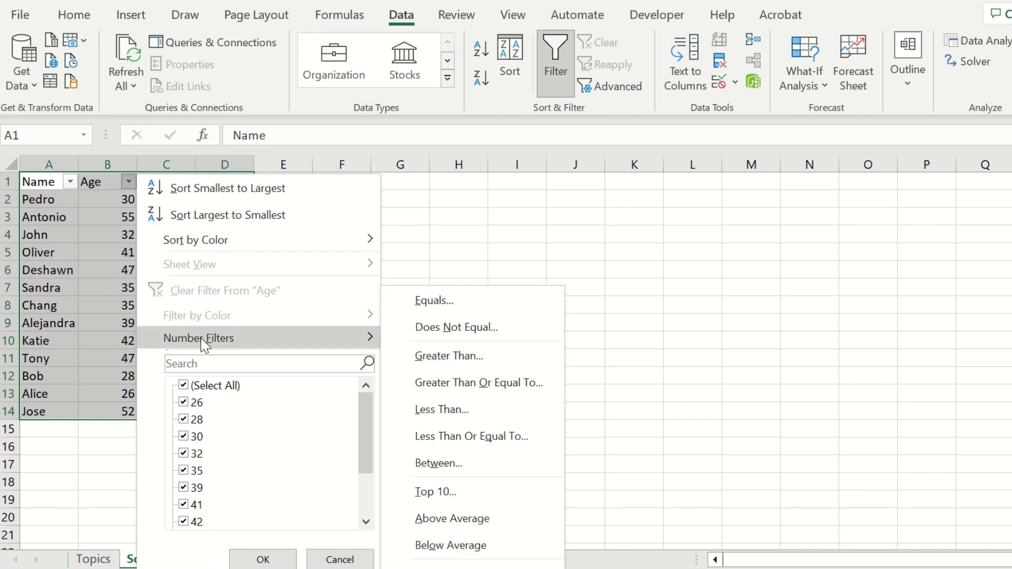
click(461, 358)
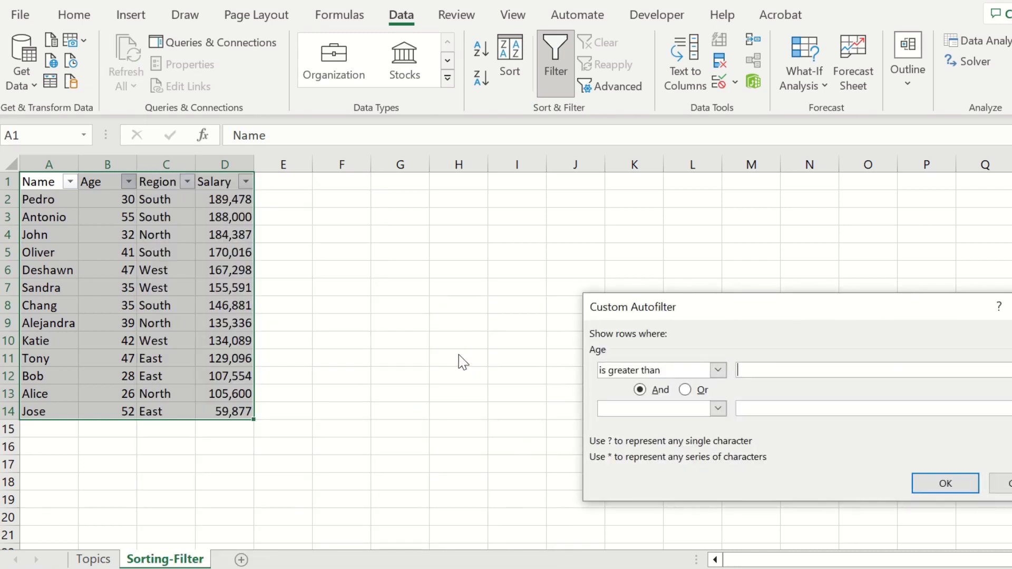
text(40)
click(945, 484)
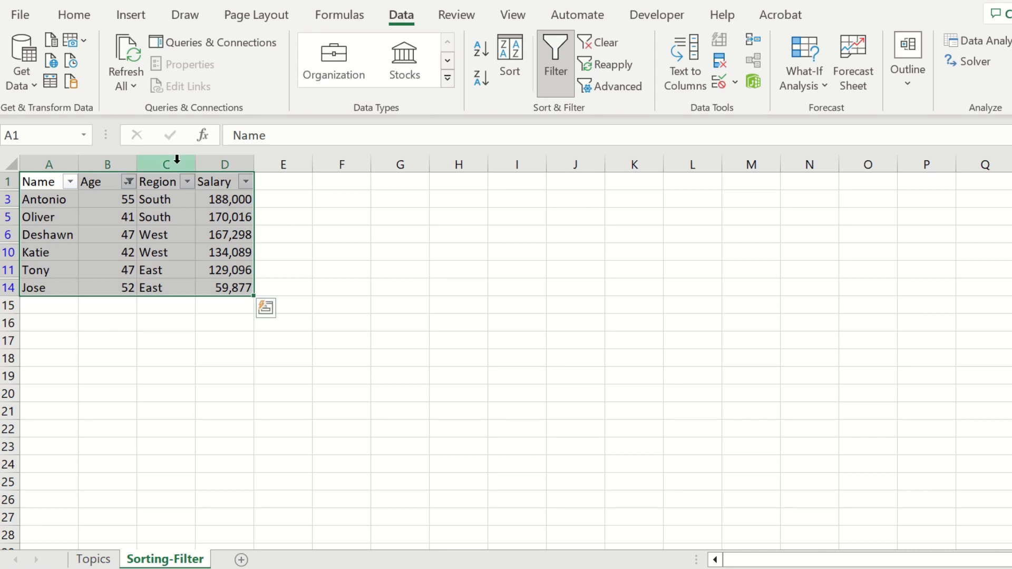
Select all Age values again to clear the filter, then deselect the table.
click(129, 182)
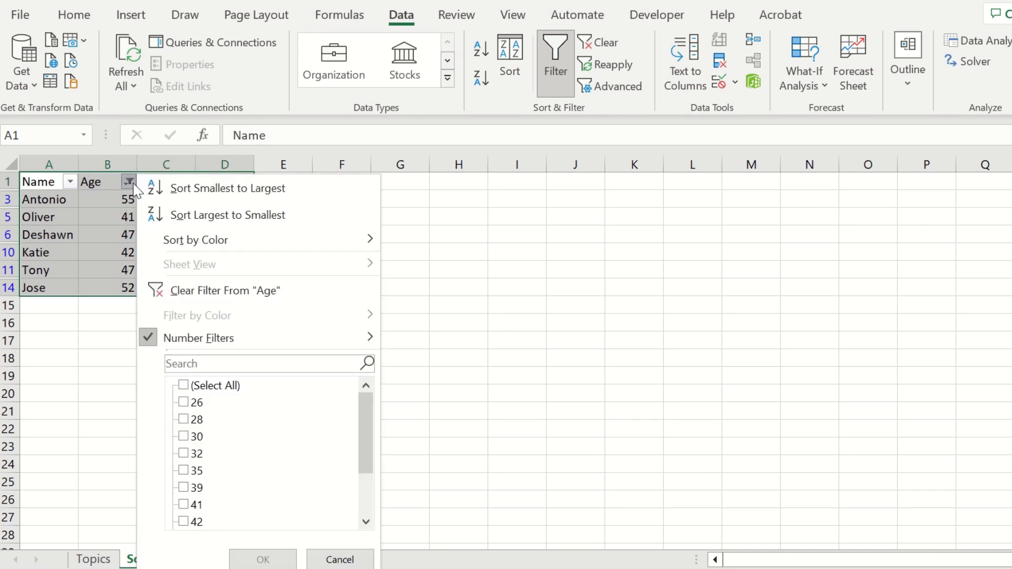
click(184, 386)
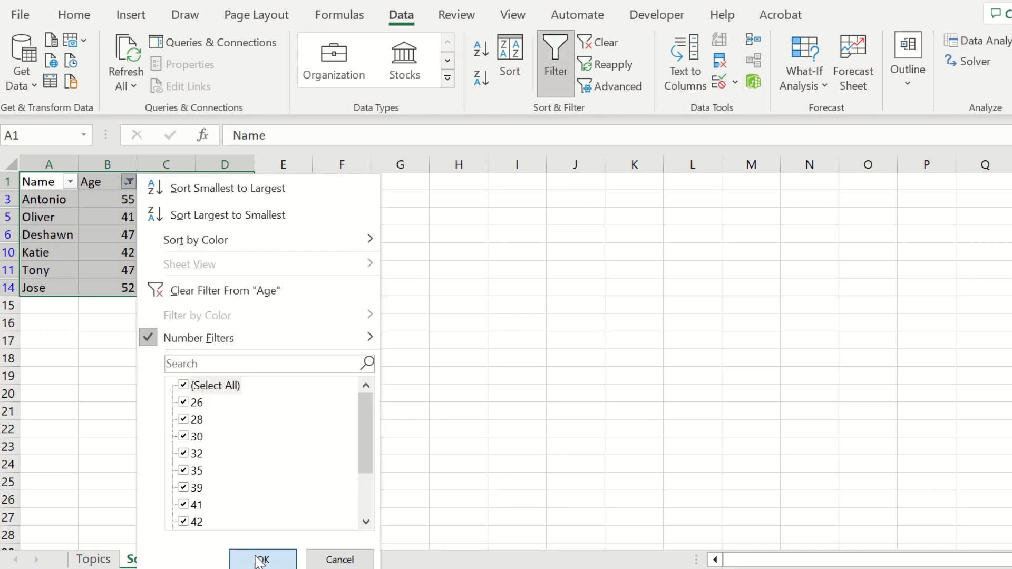
click(262, 559)
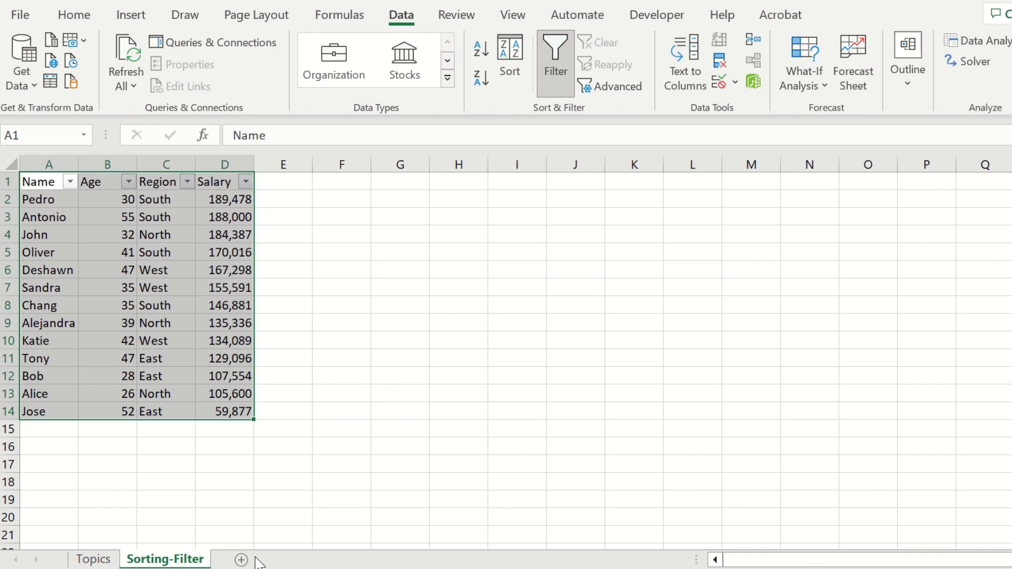
click(444, 326)
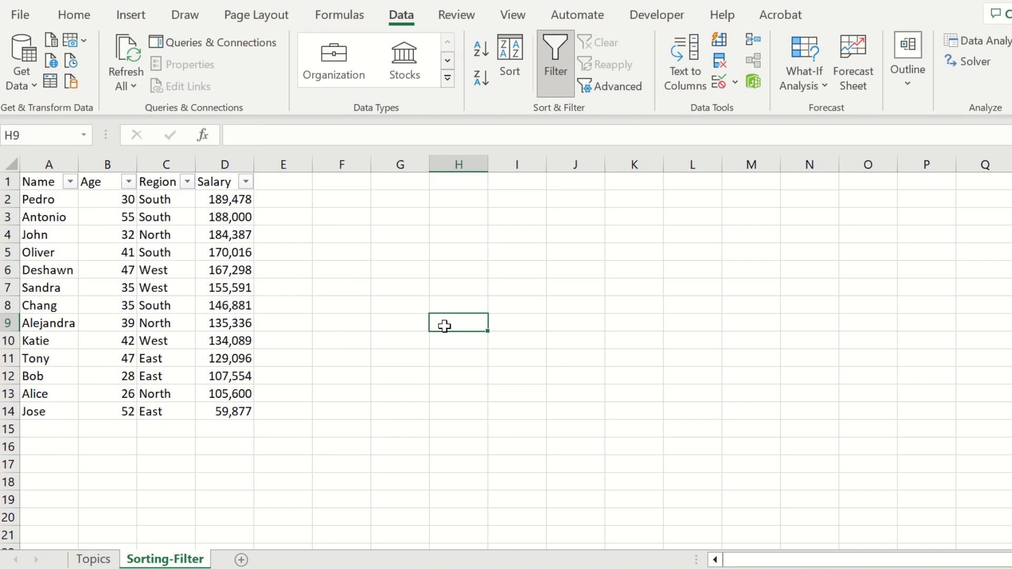